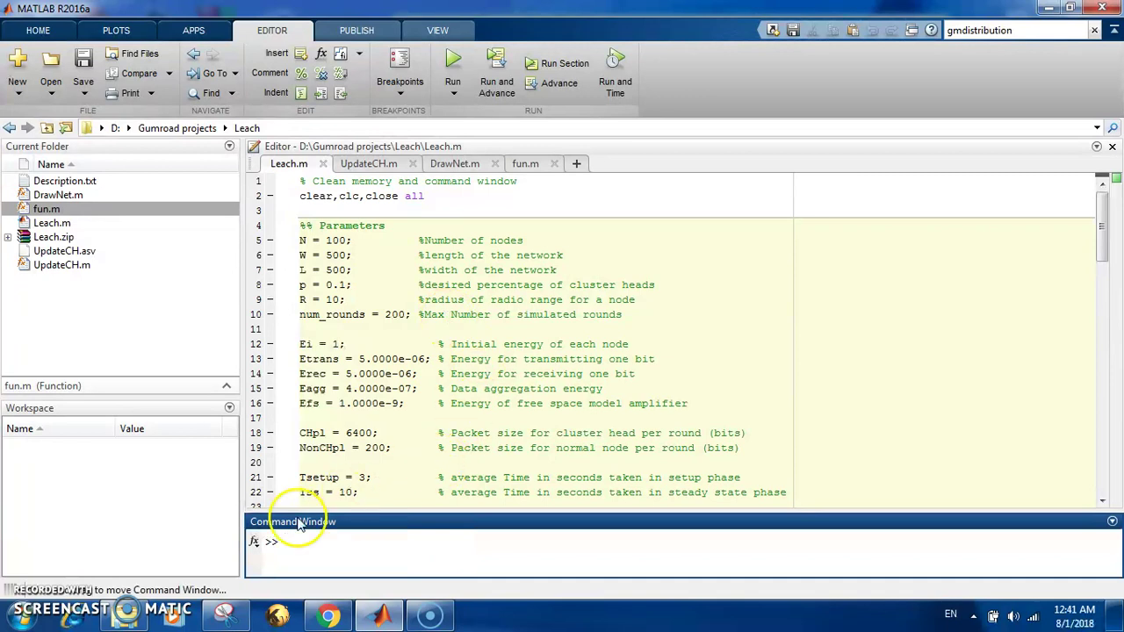
# - Bring the annotated round-10 network plot forward in Snipping Tool and scroll to show the whole plot
pyautogui.click(230, 617)
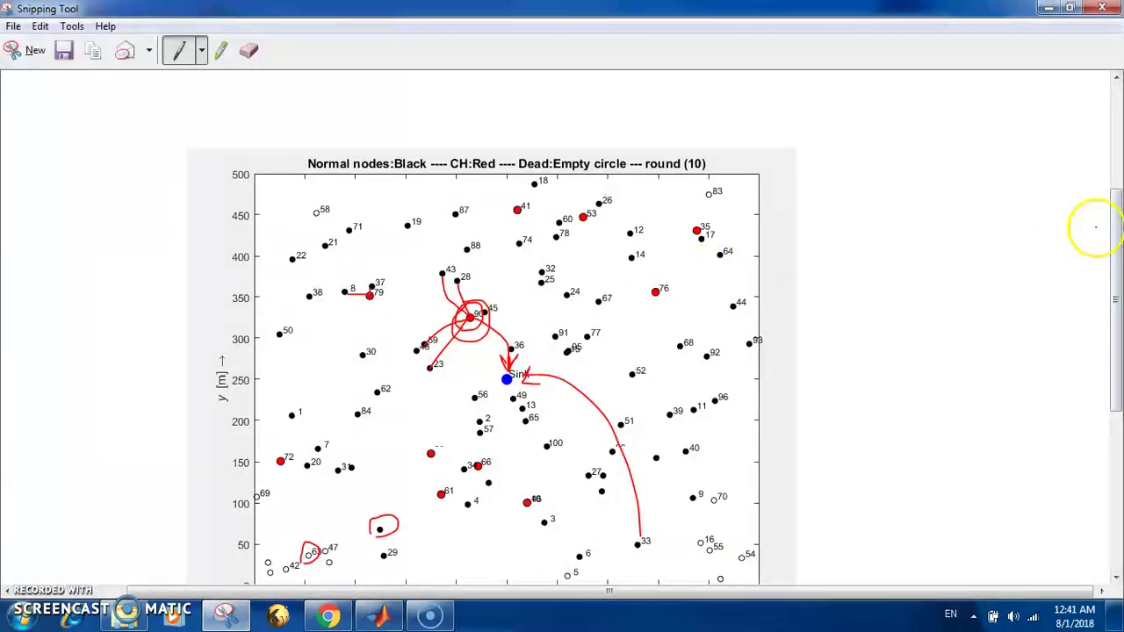
pyautogui.moveTo(1114, 250); pyautogui.dragTo(1114, 277)
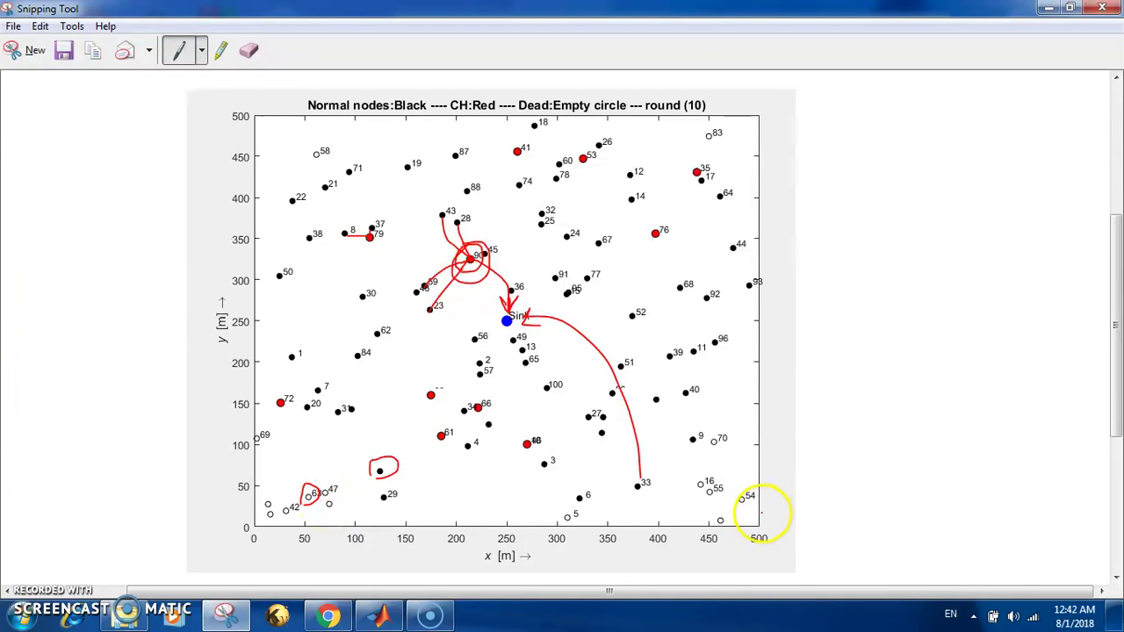
# - Draw red loops around nodes 16, 83 and 76, and circle node 90 again more heavily
pyautogui.moveTo(696, 494)
pyautogui.mouseDown()
pyautogui.moveTo(702, 463)
pyautogui.moveTo(689, 481)
pyautogui.mouseUp()
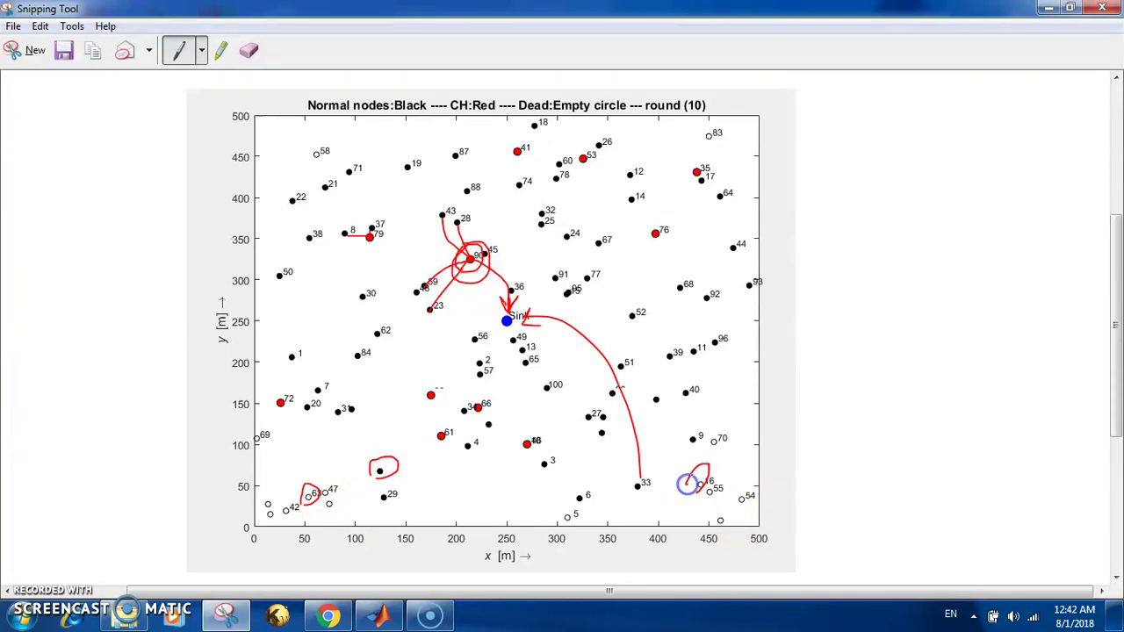
pyautogui.click(709, 138)
pyautogui.moveTo(709, 139)
pyautogui.mouseDown()
pyautogui.moveTo(720, 115)
pyautogui.moveTo(710, 150)
pyautogui.mouseUp()
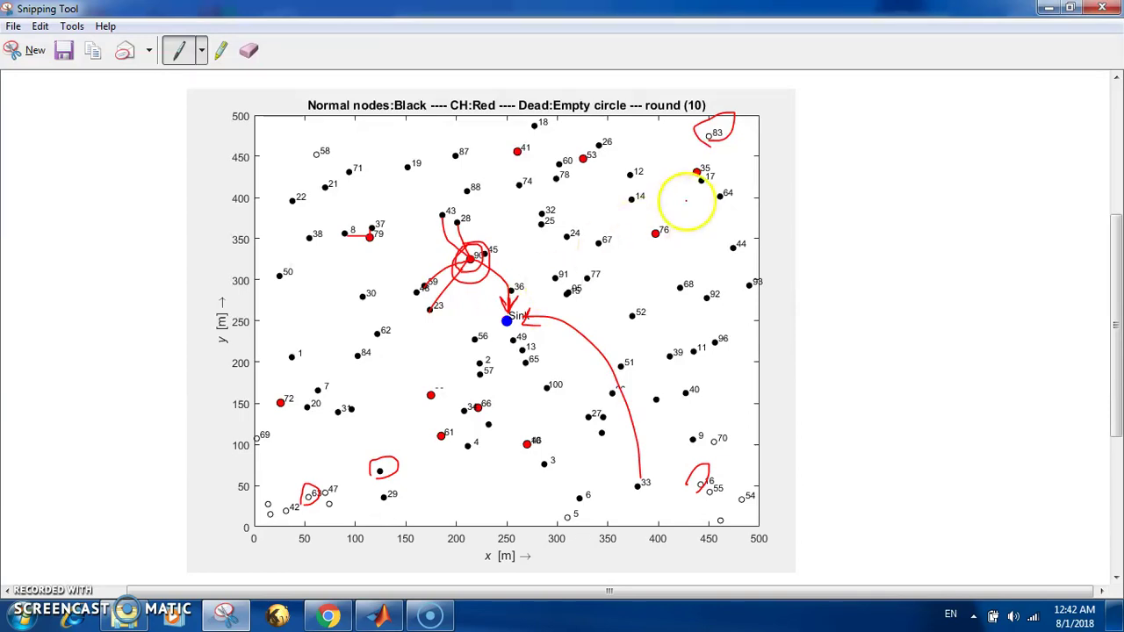
pyautogui.moveTo(669, 218)
pyautogui.mouseDown()
pyautogui.moveTo(625, 226)
pyautogui.moveTo(653, 251)
pyautogui.moveTo(679, 235)
pyautogui.moveTo(672, 219)
pyautogui.mouseUp()
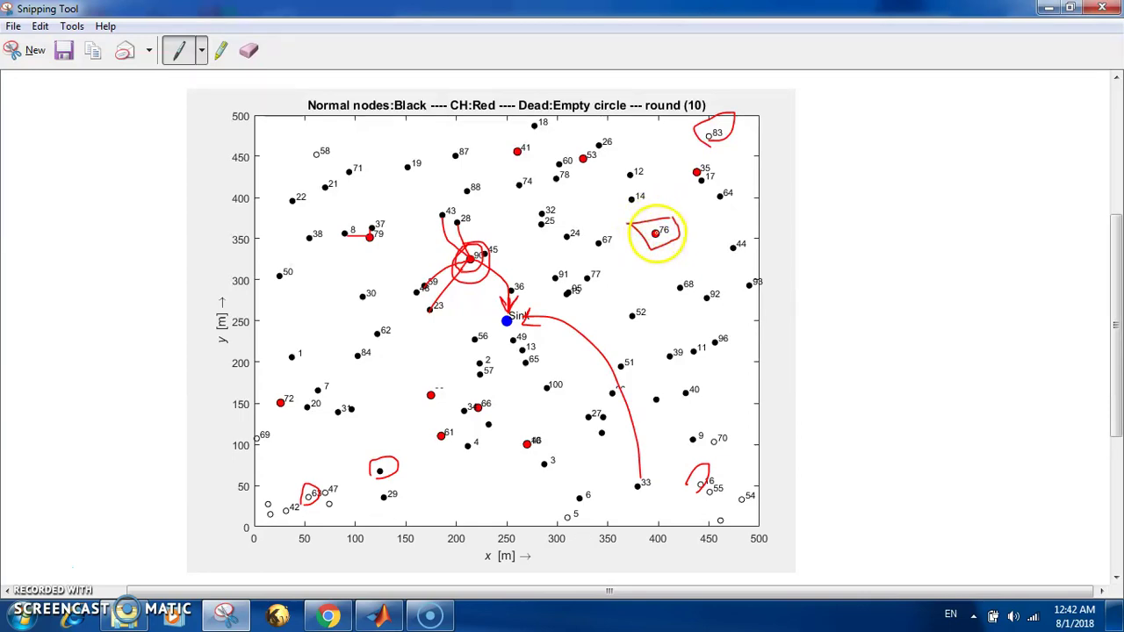
pyautogui.moveTo(469, 264)
pyautogui.mouseDown()
pyautogui.moveTo(447, 246)
pyautogui.moveTo(461, 245)
pyautogui.moveTo(473, 279)
pyautogui.moveTo(452, 228)
pyautogui.moveTo(473, 273)
pyautogui.moveTo(427, 219)
pyautogui.moveTo(470, 252)
pyautogui.mouseUp()
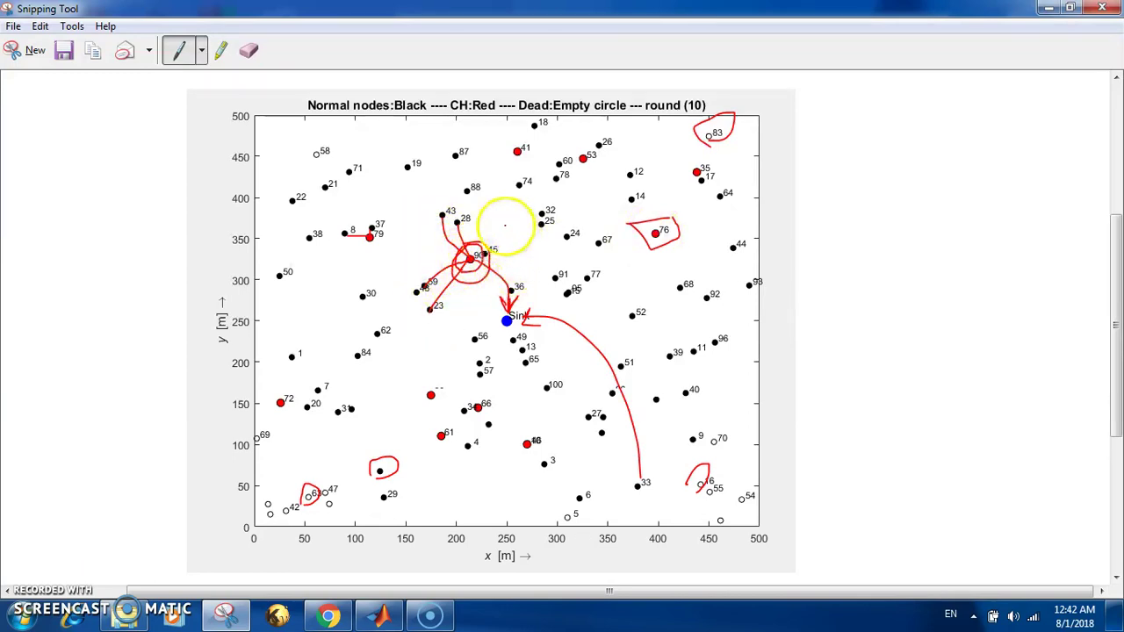
# - Loop the node-90 cluster, draw red arrows from nearby nodes into node 72, then from node 72 to the Sink
pyautogui.moveTo(474, 207)
pyautogui.mouseDown()
pyautogui.moveTo(444, 207)
pyautogui.moveTo(409, 259)
pyautogui.moveTo(419, 317)
pyautogui.moveTo(502, 290)
pyautogui.moveTo(508, 246)
pyautogui.moveTo(460, 217)
pyautogui.mouseUp()
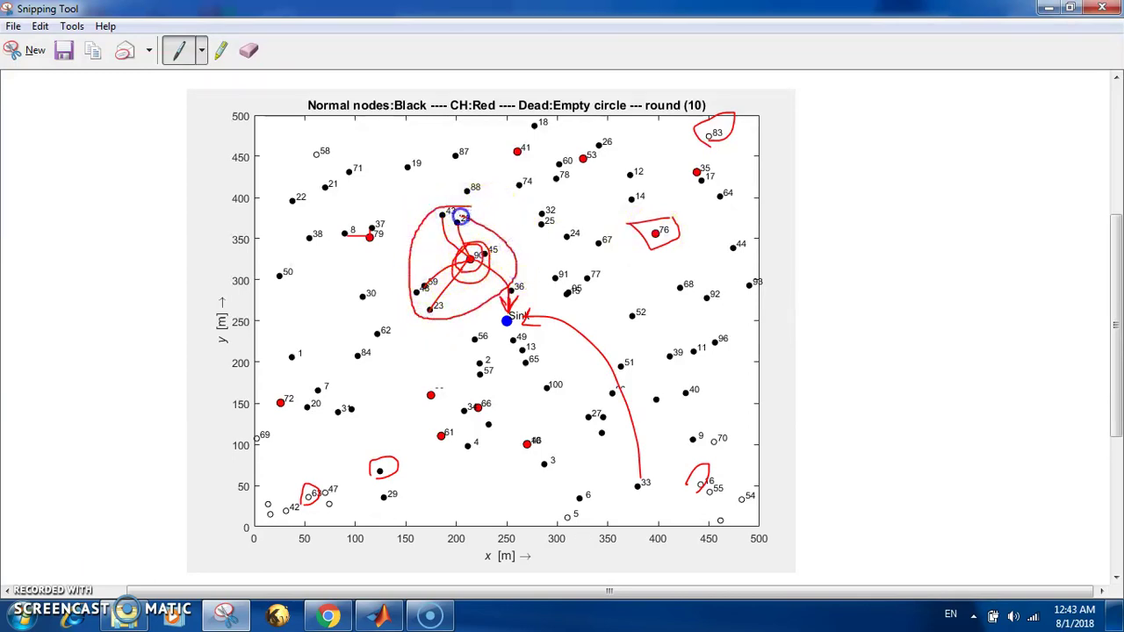
pyautogui.moveTo(292, 358)
pyautogui.mouseDown()
pyautogui.moveTo(280, 402)
pyautogui.moveTo(326, 390)
pyautogui.moveTo(271, 401)
pyautogui.moveTo(296, 415)
pyautogui.moveTo(344, 412)
pyautogui.moveTo(279, 403)
pyautogui.moveTo(359, 406)
pyautogui.mouseUp()
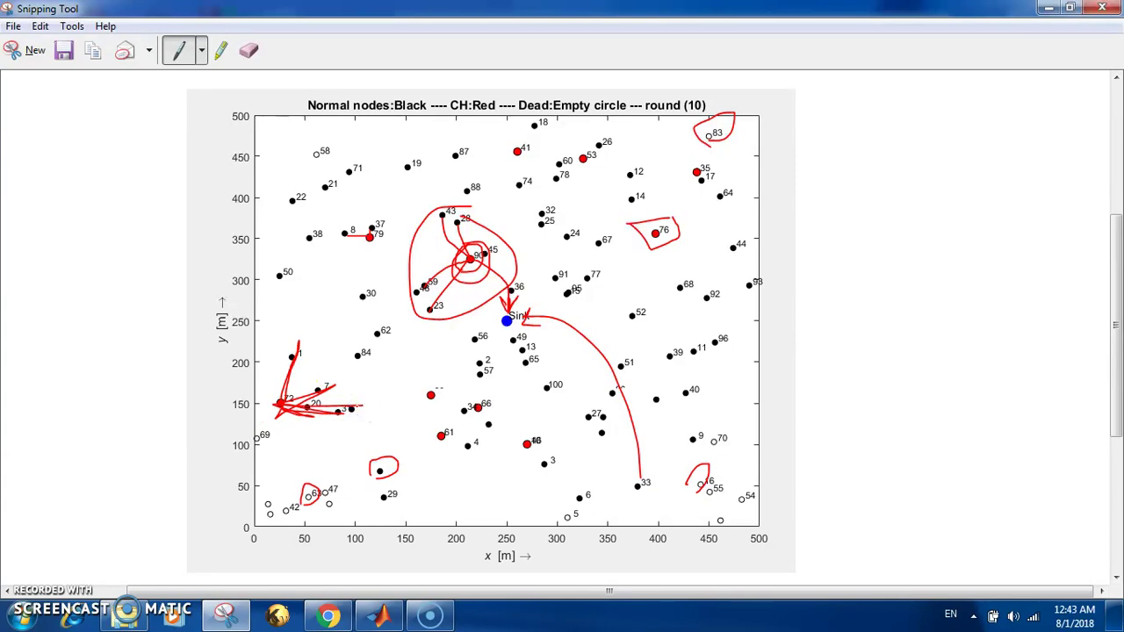
pyautogui.moveTo(349, 406)
pyautogui.mouseDown()
pyautogui.moveTo(290, 394)
pyautogui.moveTo(303, 387)
pyautogui.mouseUp()
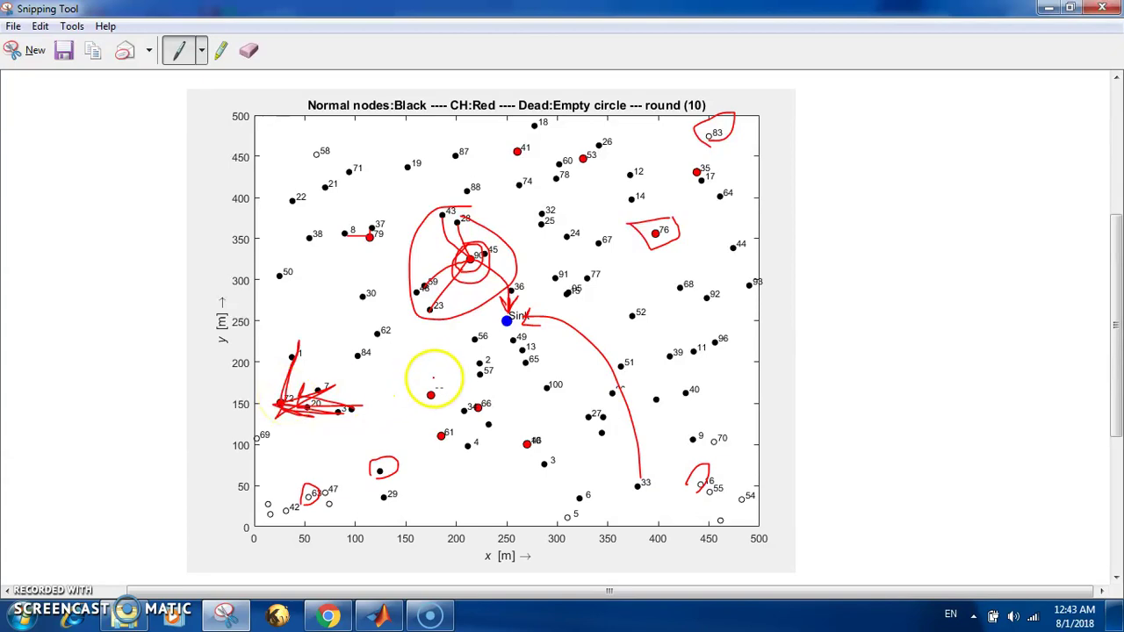
pyautogui.moveTo(283, 402)
pyautogui.mouseDown()
pyautogui.moveTo(463, 311)
pyautogui.moveTo(510, 313)
pyautogui.moveTo(489, 302)
pyautogui.moveTo(507, 325)
pyautogui.mouseUp()
# - Close the annotated round-10 snip so the save-changes prompt appears
pyautogui.click(487, 322)
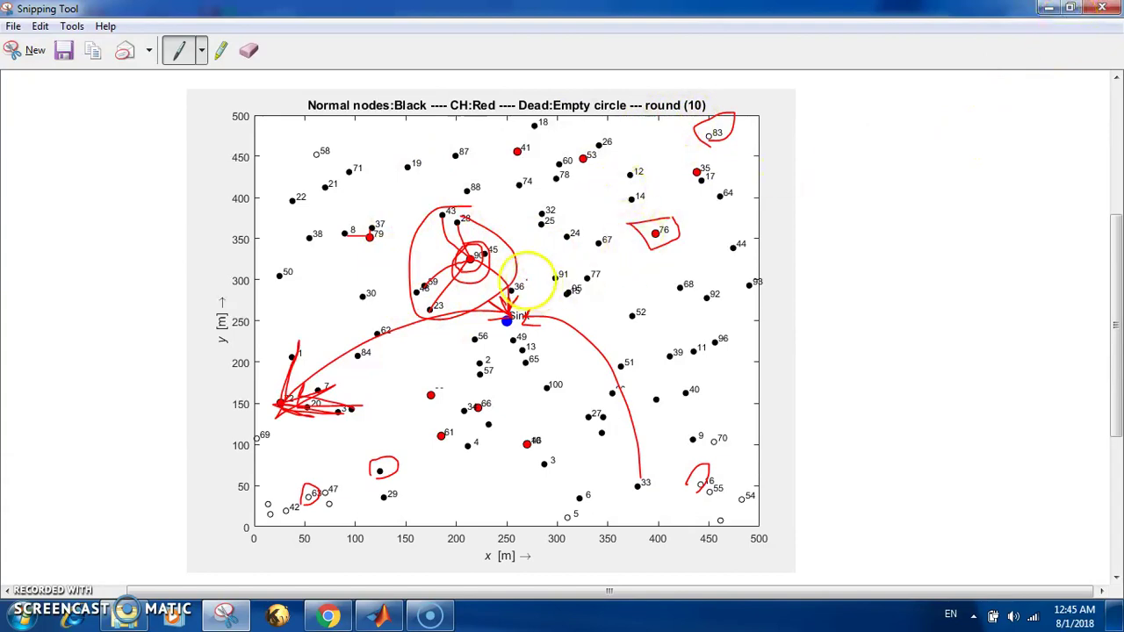
# - Discard the snip unsaved and place the cursor on Leach.m's N = 100 line
pyautogui.click(1092, 11)
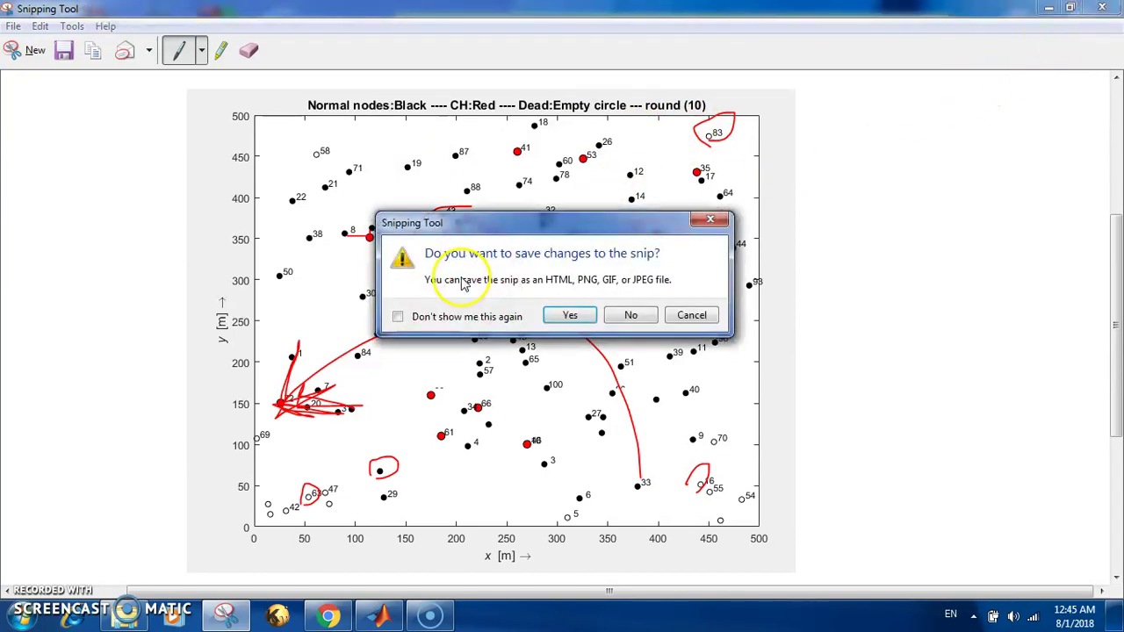
pyautogui.click(628, 315)
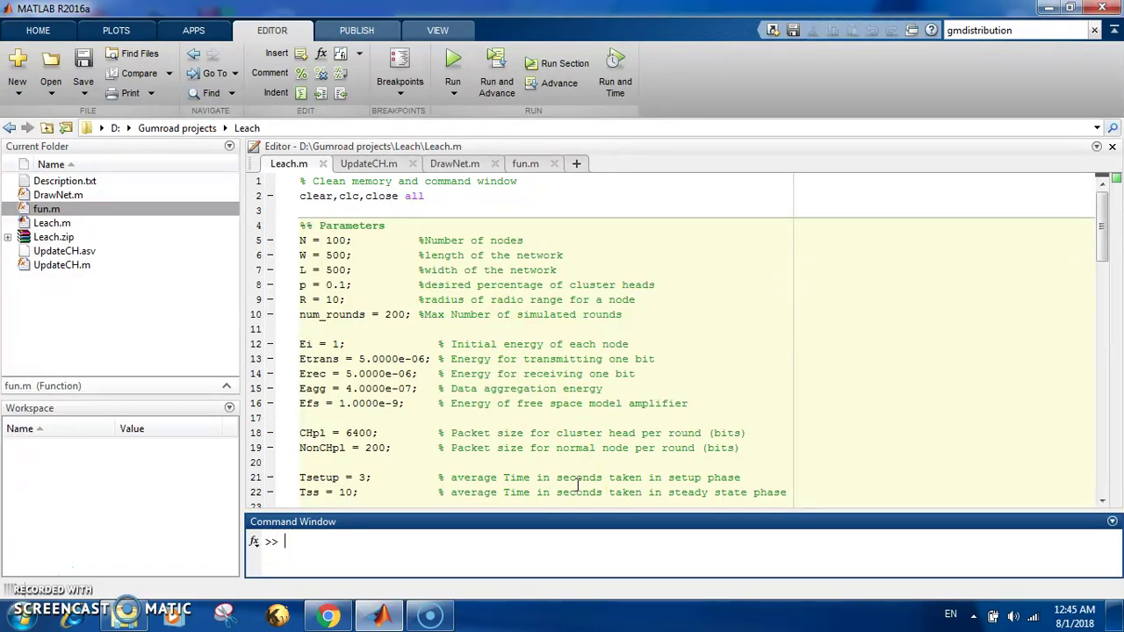
pyautogui.click(502, 380)
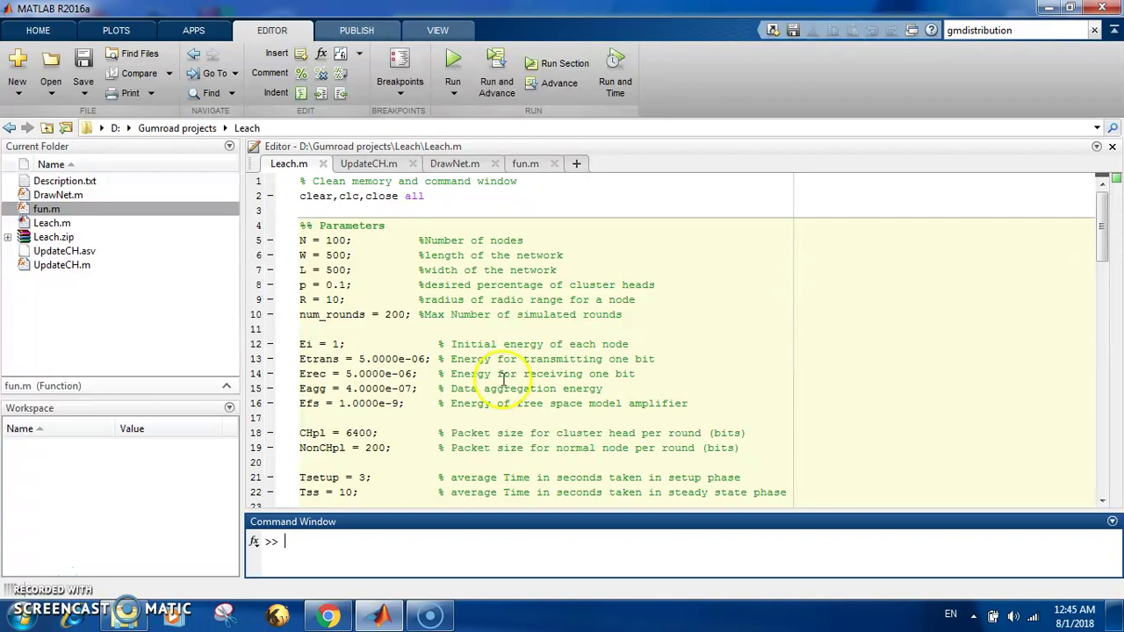
pyautogui.click(355, 243)
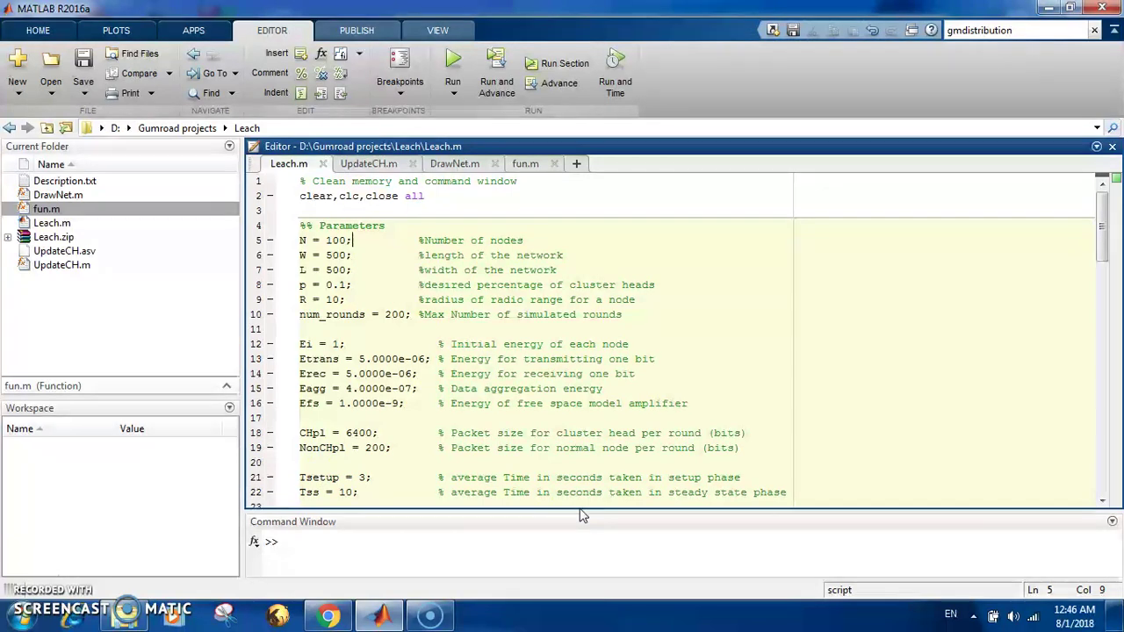
# - Enlarge the Command Window area and run the Leach.m LEACH simulation
pyautogui.moveTo(579, 512); pyautogui.dragTo(562, 243)
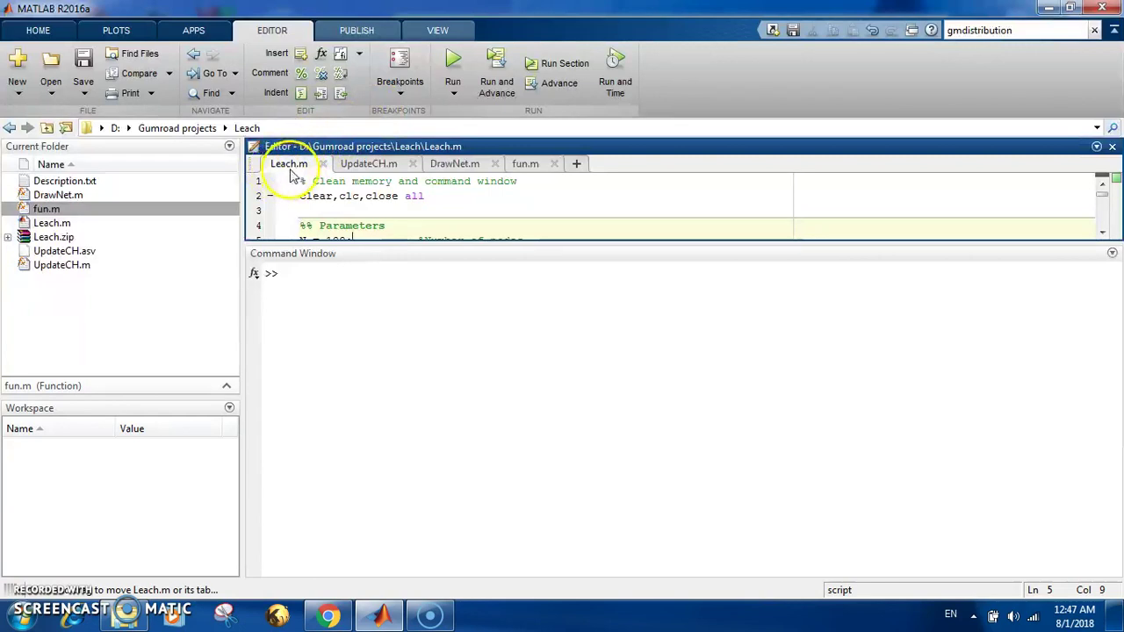
pyautogui.click(452, 61)
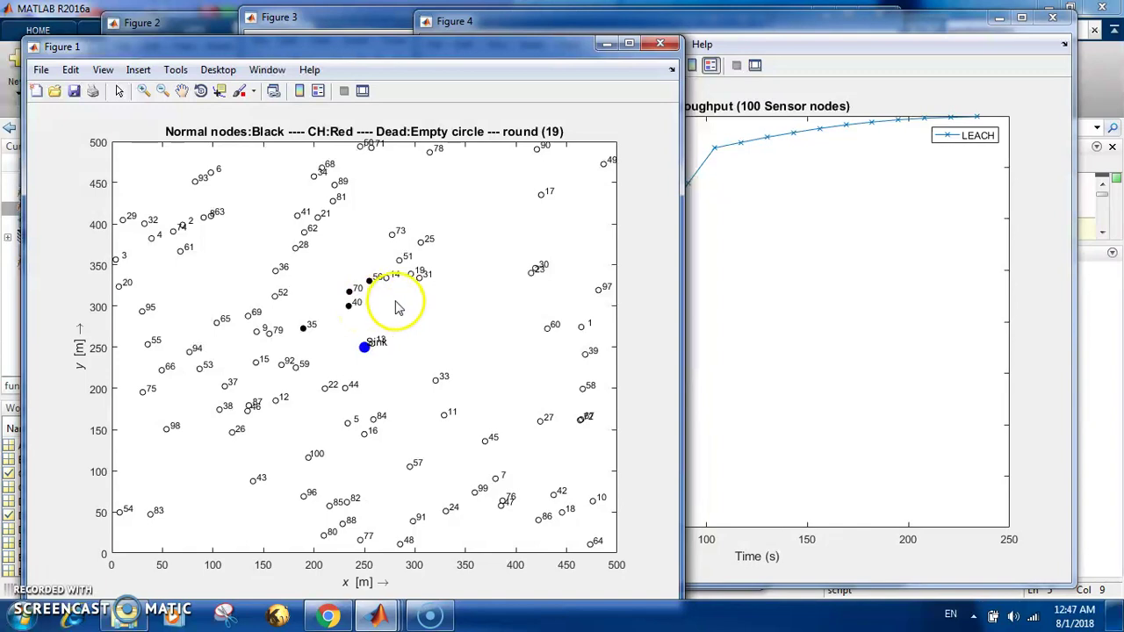
# - Close Figure 1, the round-19 sensor network node map
pyautogui.click(660, 43)
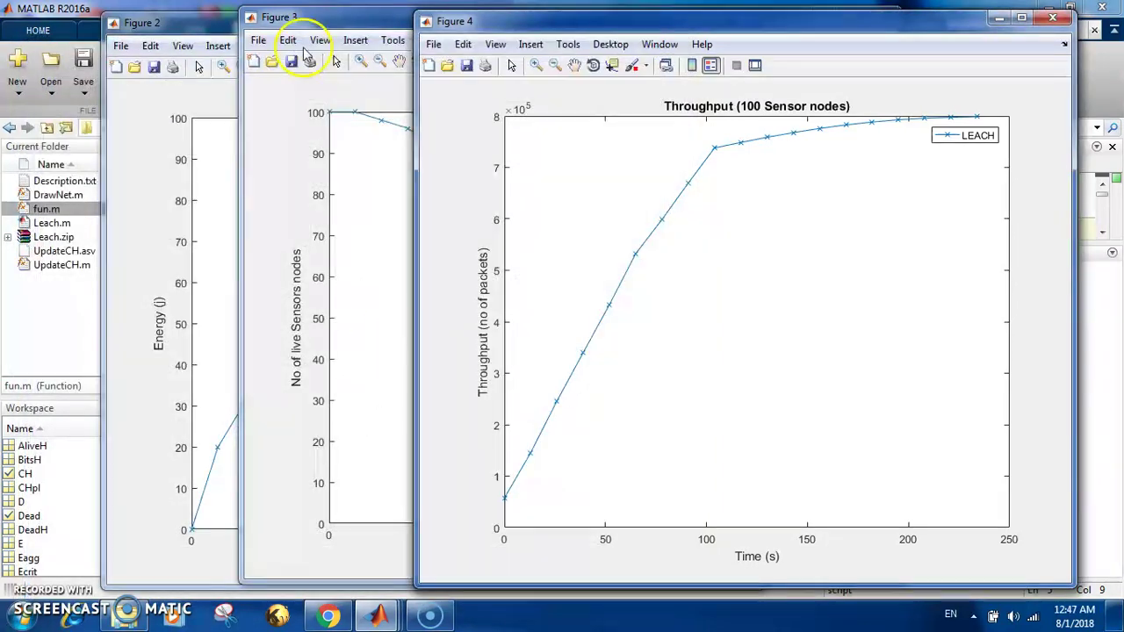
# - Bring Figure 2's total energy dissipated plot to the front for inspection
pyautogui.click(195, 44)
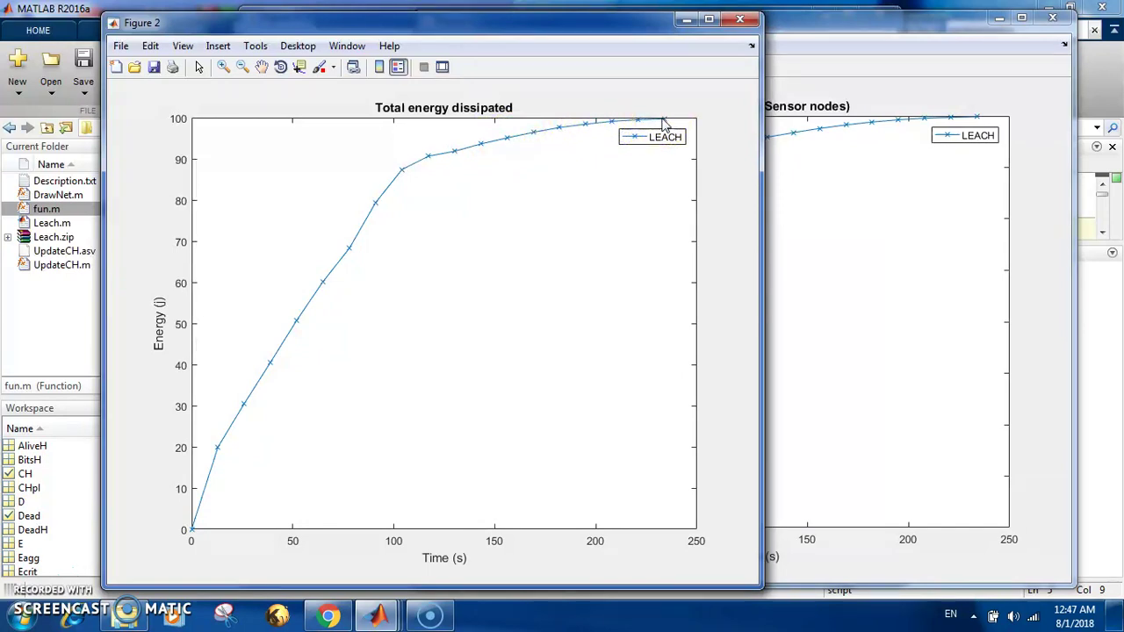
# - Close the total energy, sensor node lifetime and 100-node throughput figures
pyautogui.click(739, 21)
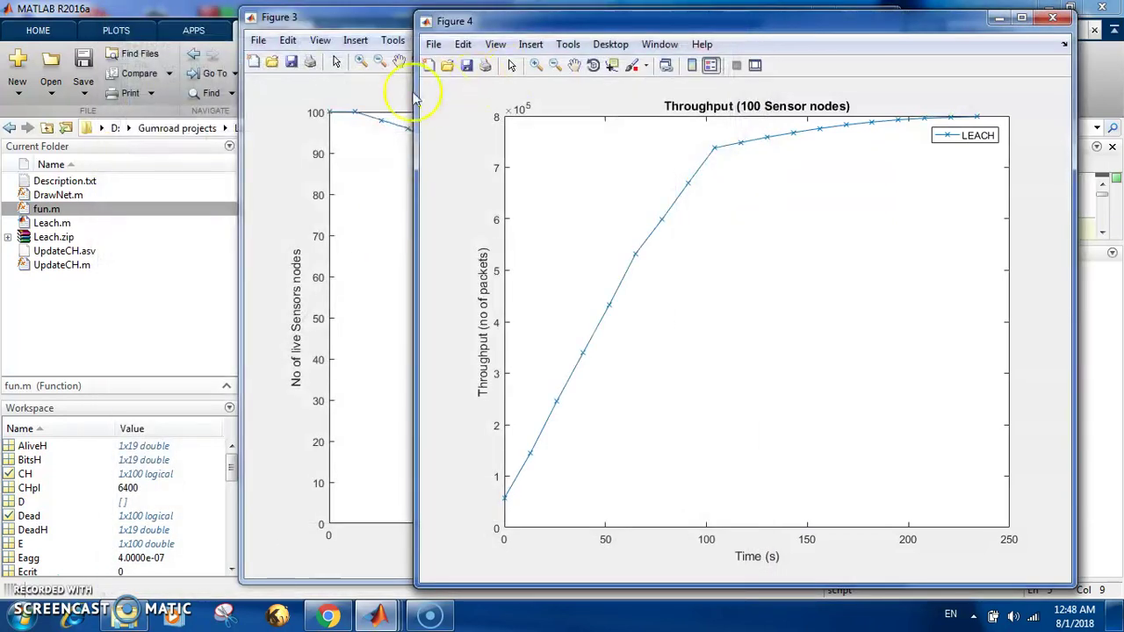
pyautogui.click(364, 92)
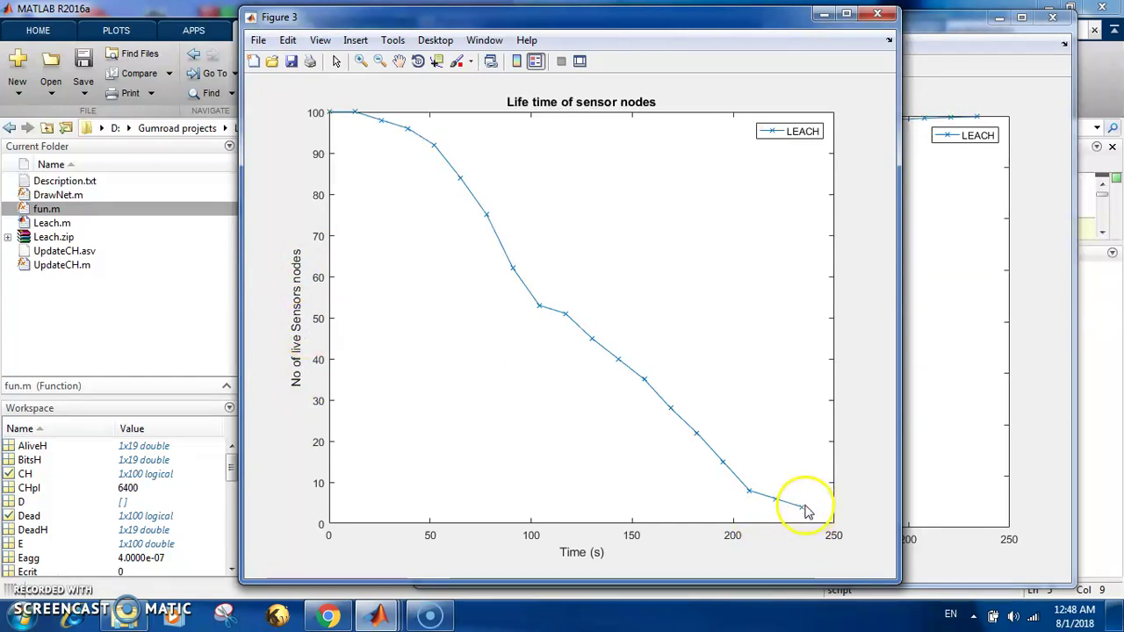
pyautogui.click(872, 14)
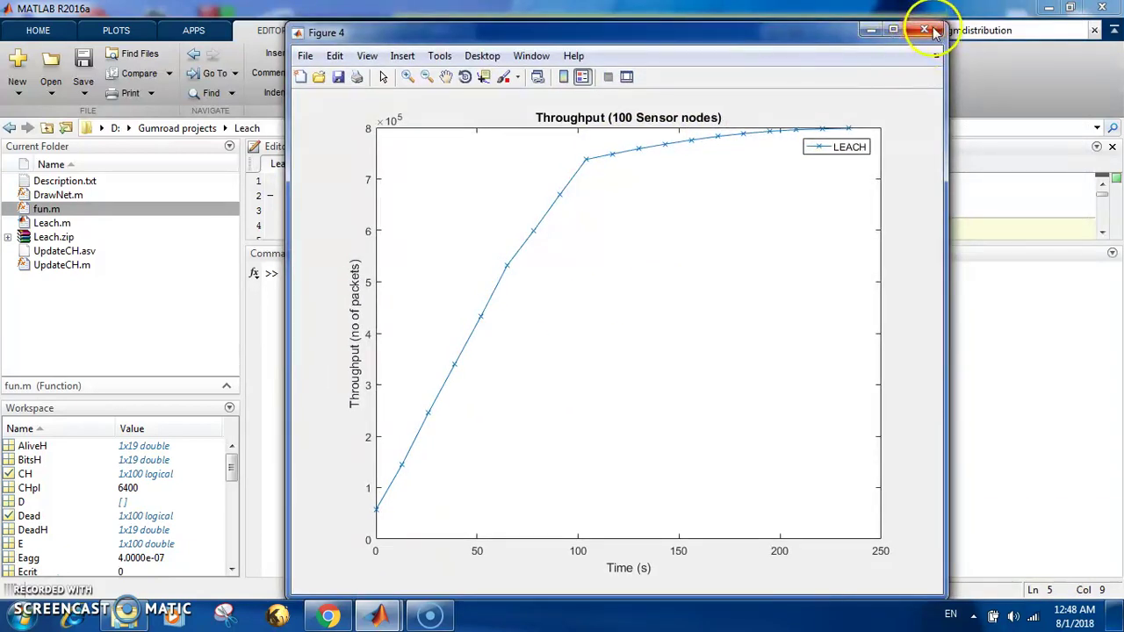
pyautogui.click(934, 31)
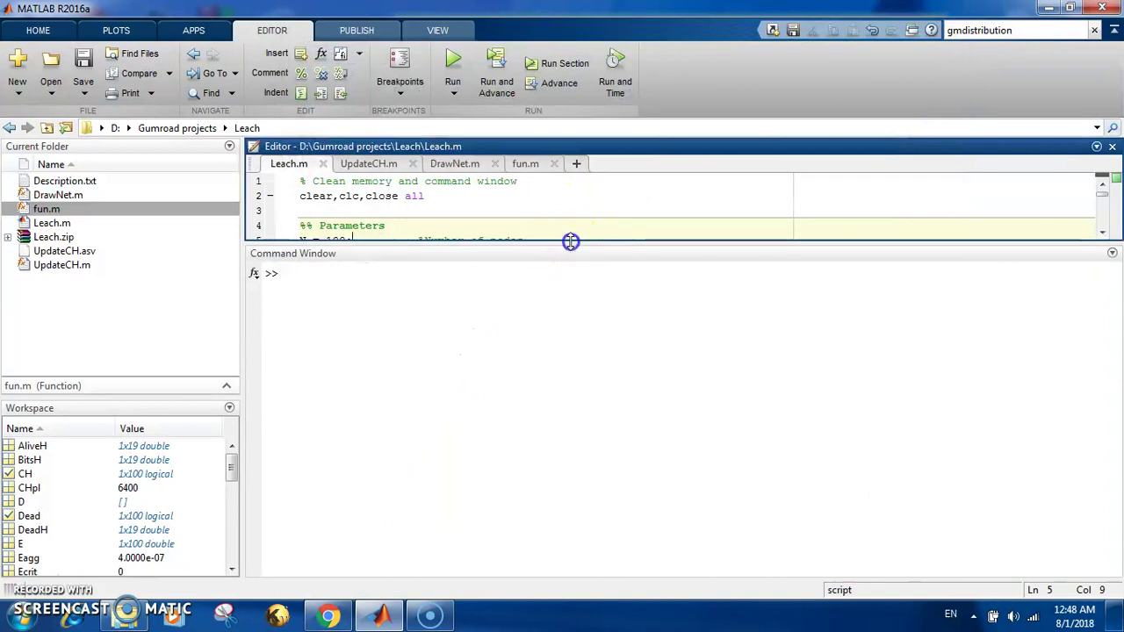
# - Change line 5 of Leach.m to N = 120 and save the script
pyautogui.moveTo(570, 241); pyautogui.dragTo(536, 388)
pyautogui.click(338, 244)
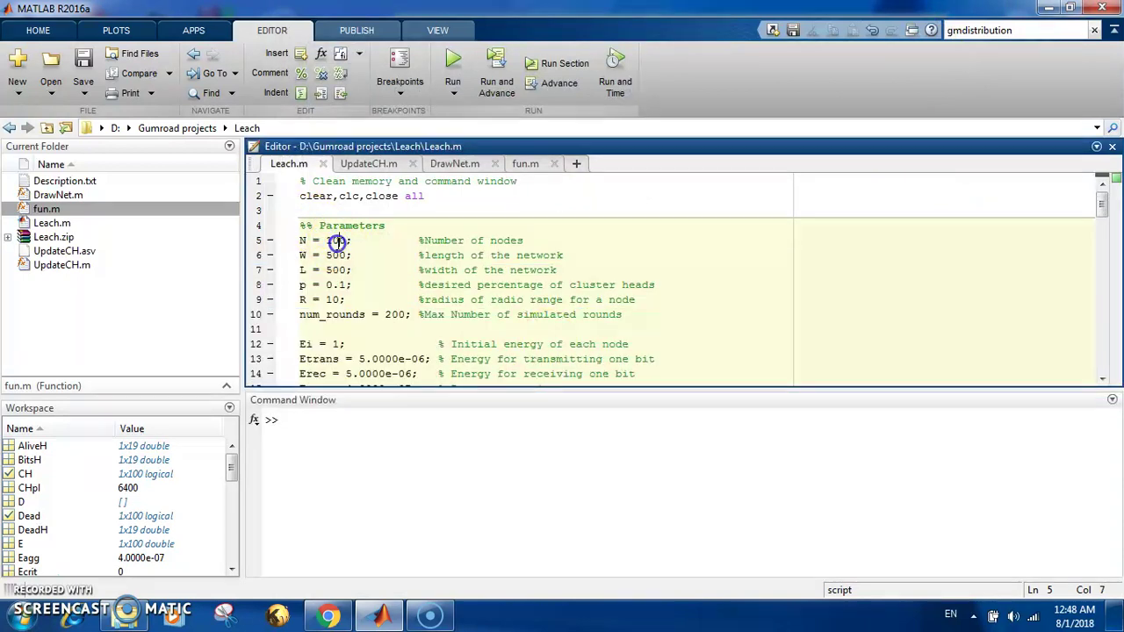
pyautogui.press('BackSpace')
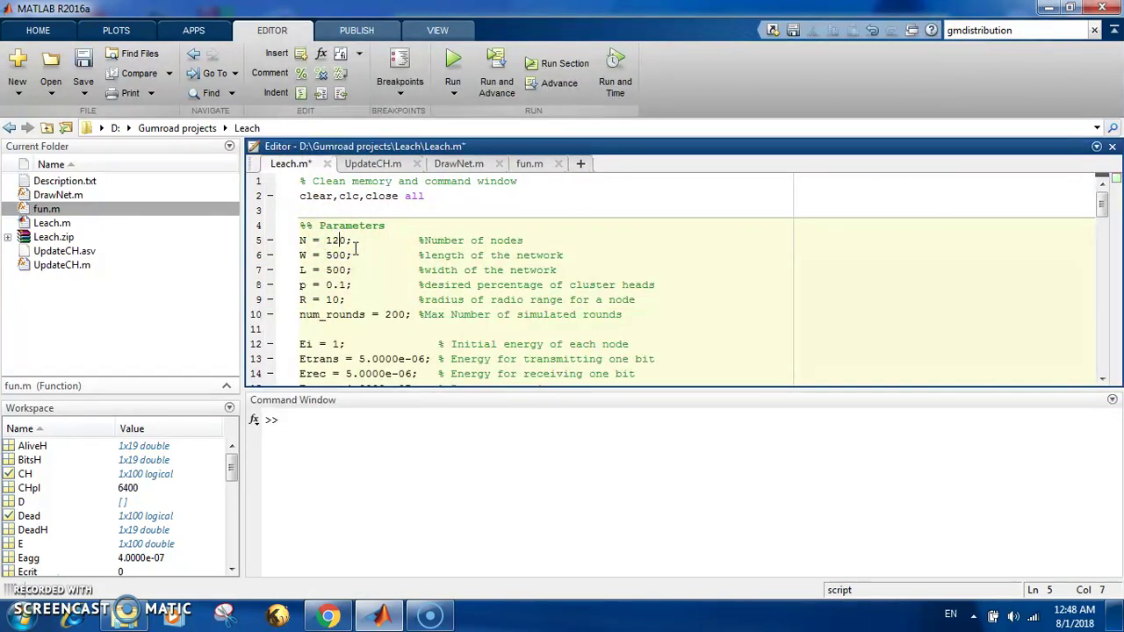
pyautogui.hotkey('ctrl', 's')
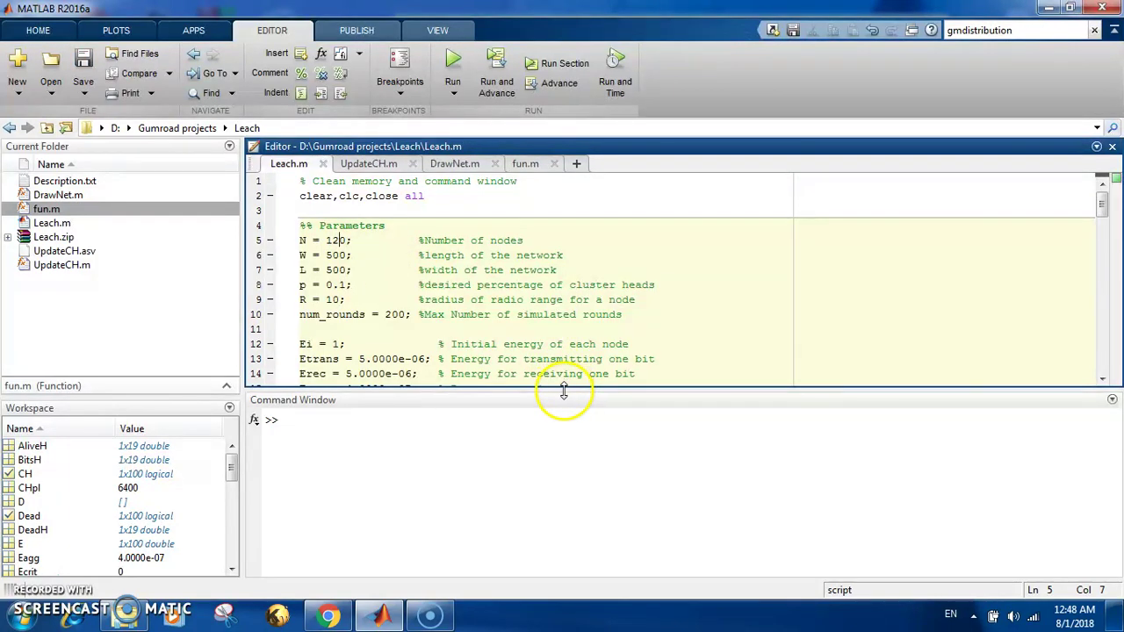
# - Rerun the simulation with 120 nodes, then close its throughput, lifetime, energy and network figures
pyautogui.moveTo(562, 393); pyautogui.dragTo(550, 269)
pyautogui.click(449, 67)
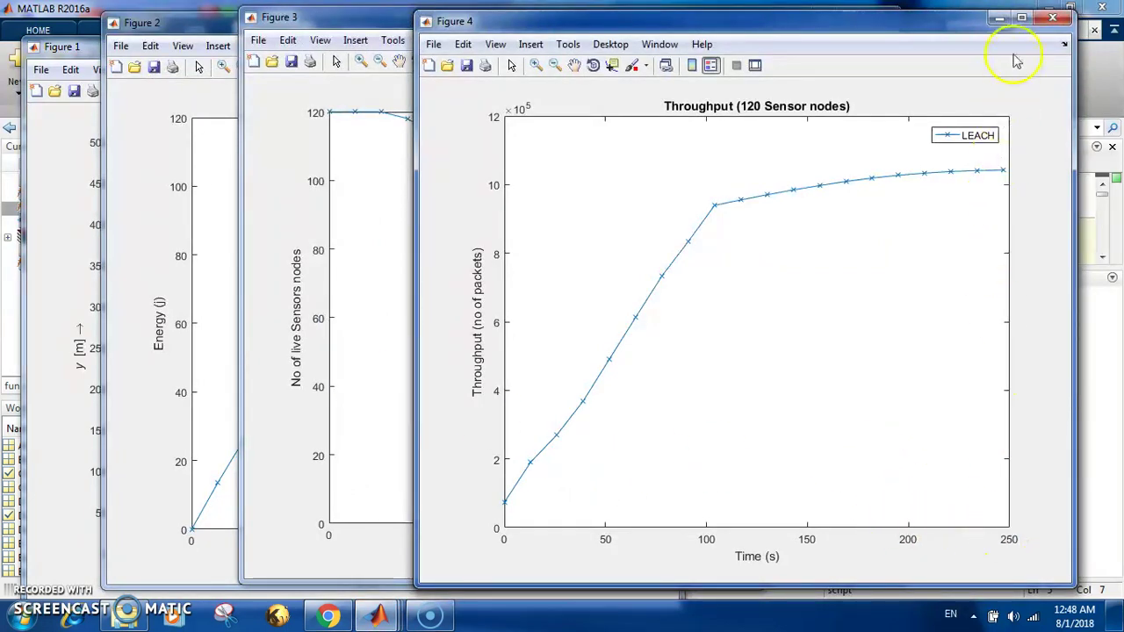
pyautogui.click(1053, 18)
pyautogui.click(876, 15)
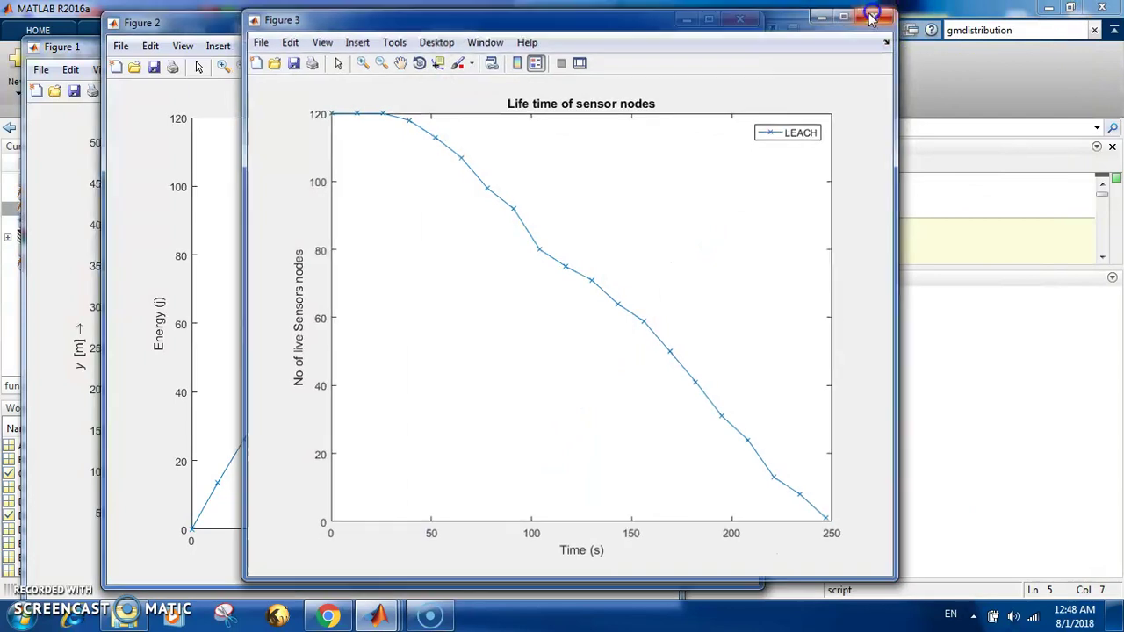
pyautogui.click(733, 21)
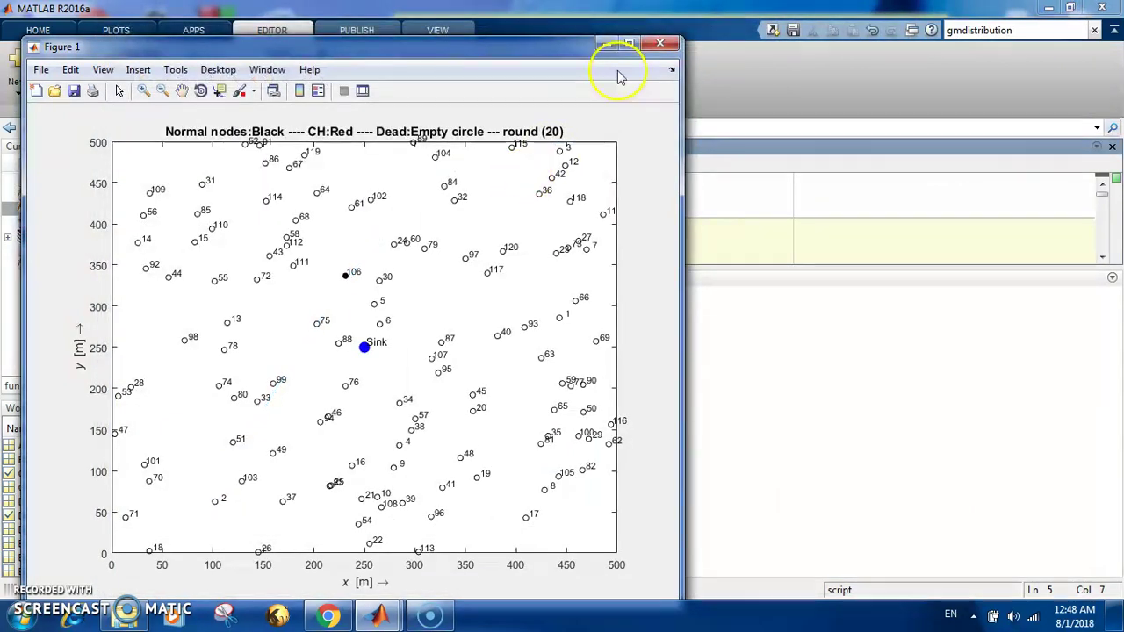
pyautogui.click(660, 43)
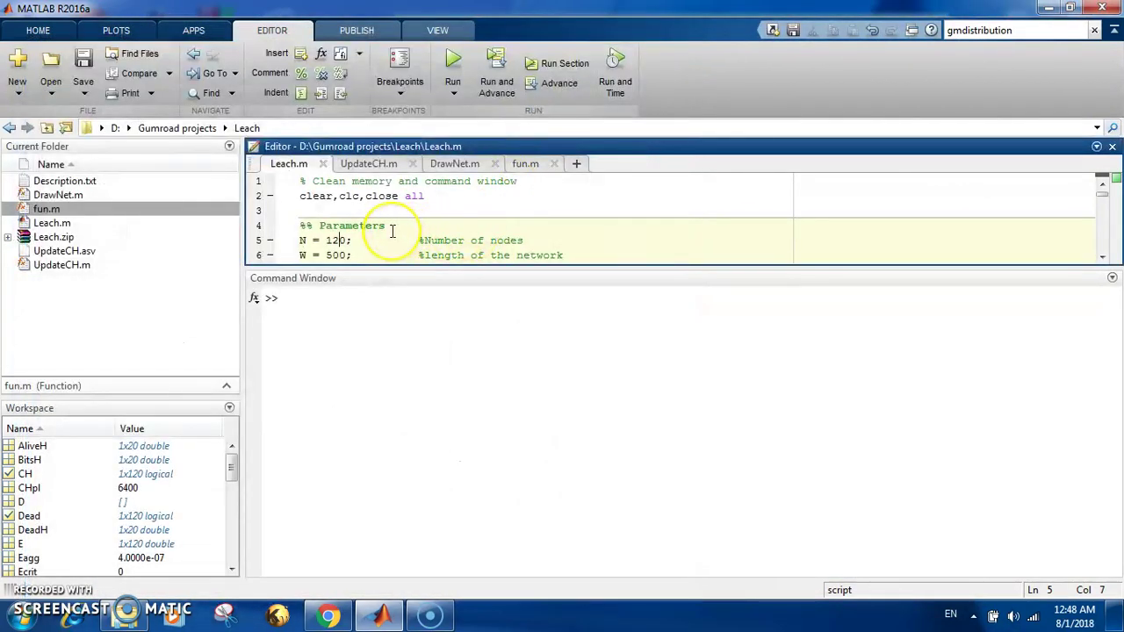
# - Edit Leach.m to N = 100 and Ei = 2, save it, and rerun the LEACH simulation
pyautogui.press('BackSpace')
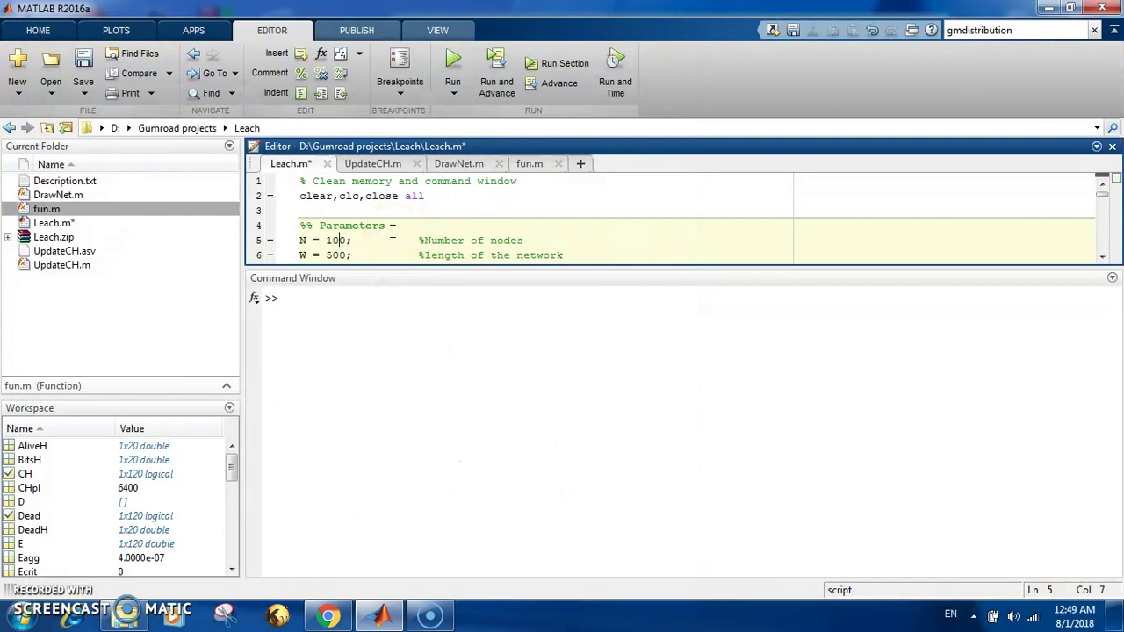
pyautogui.press('Down')
pyautogui.press('Down')
pyautogui.press('Down')
pyautogui.press('Down')
pyautogui.press('Down')
pyautogui.press('Down')
pyautogui.press('Down')
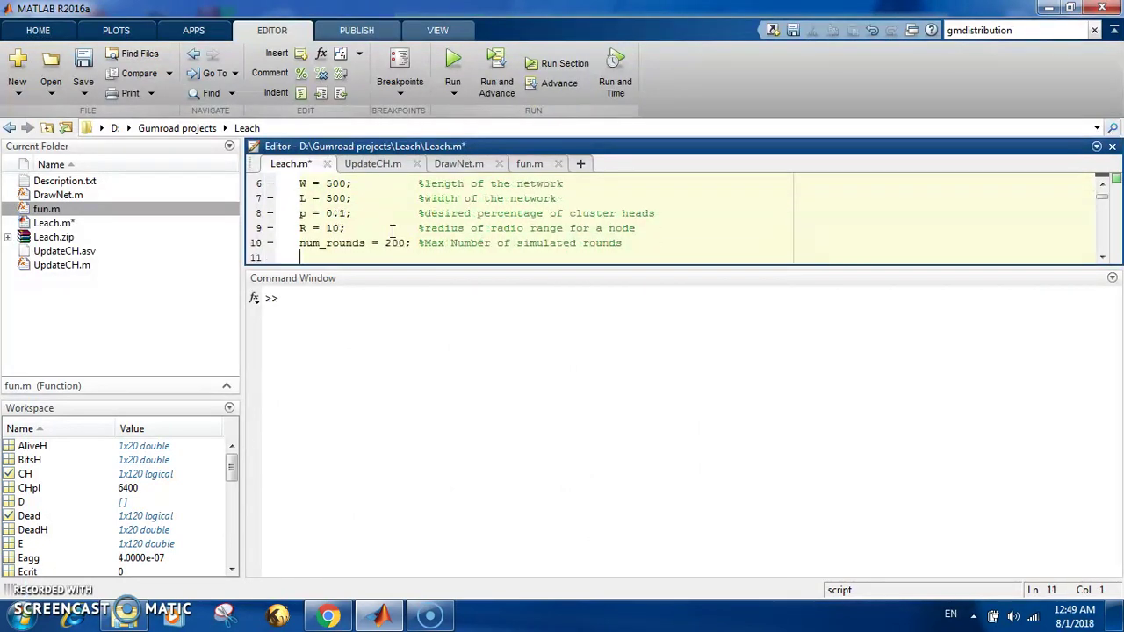
pyautogui.press('BackSpace')
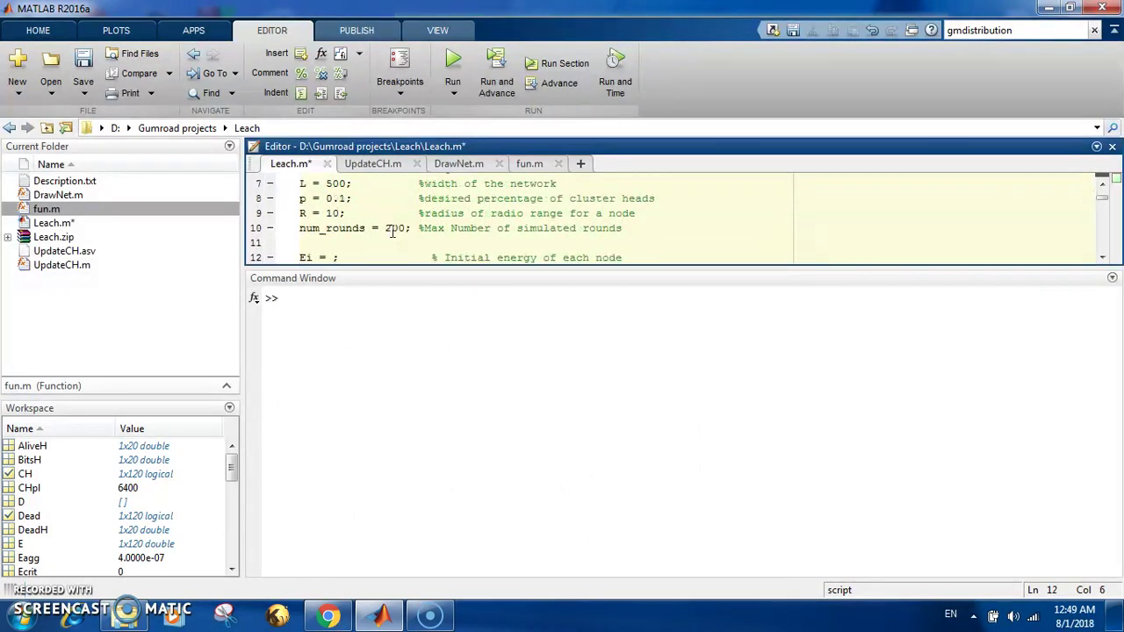
pyautogui.write('2')
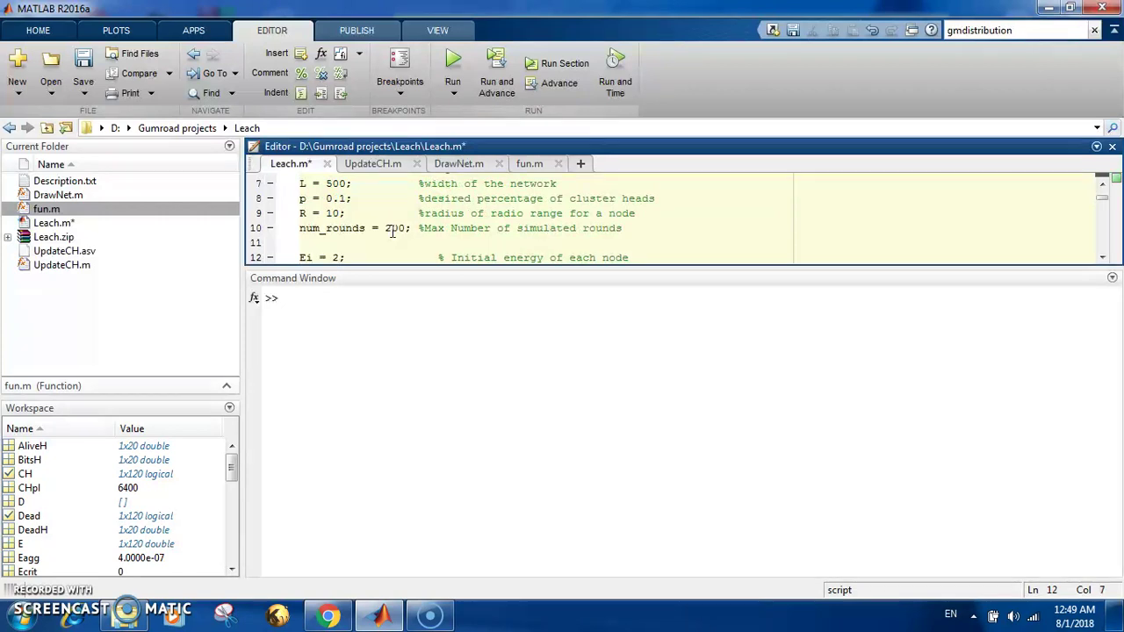
pyautogui.hotkey('ctrl', 's')
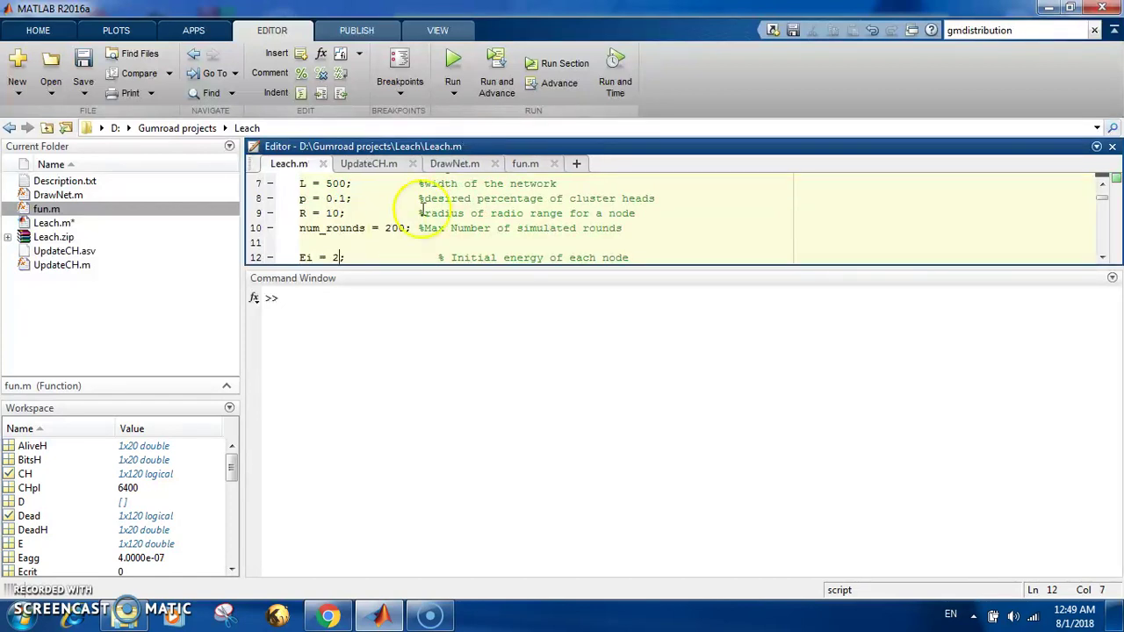
pyautogui.click(453, 59)
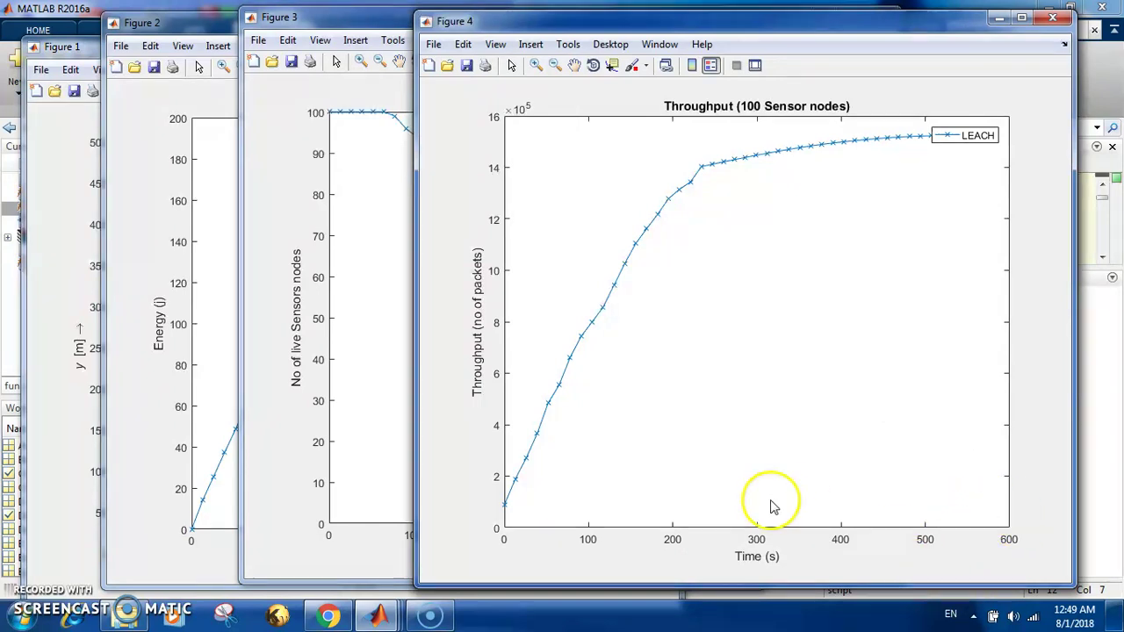
# - Review the lifetime of sensor nodes and total energy dissipated plots from the Ei = 2 run
pyautogui.click(392, 307)
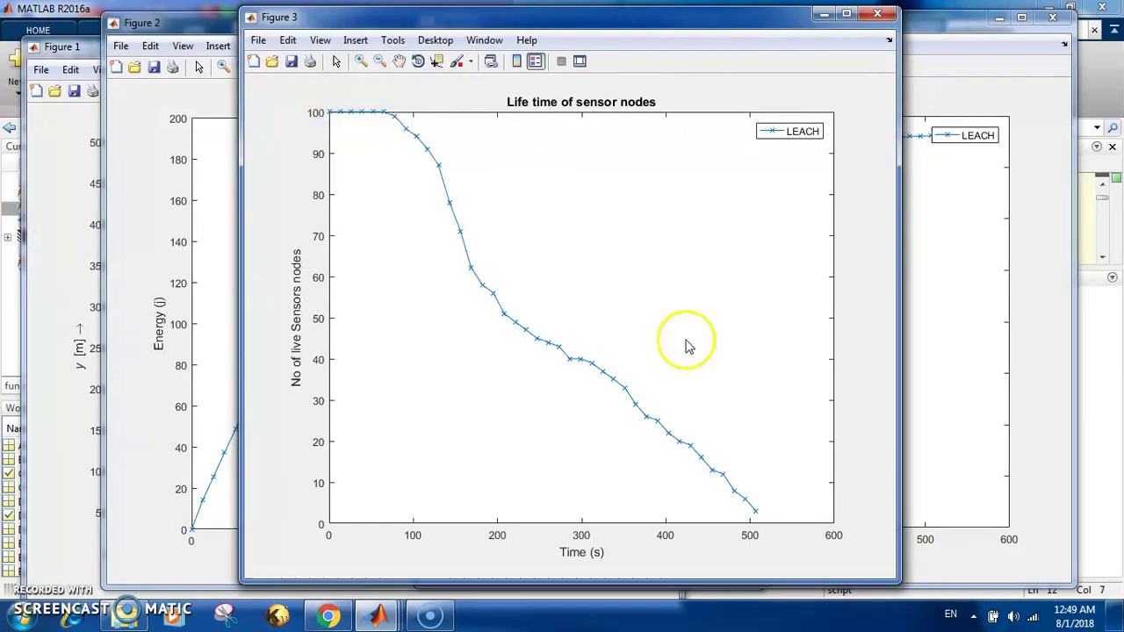
pyautogui.click(211, 213)
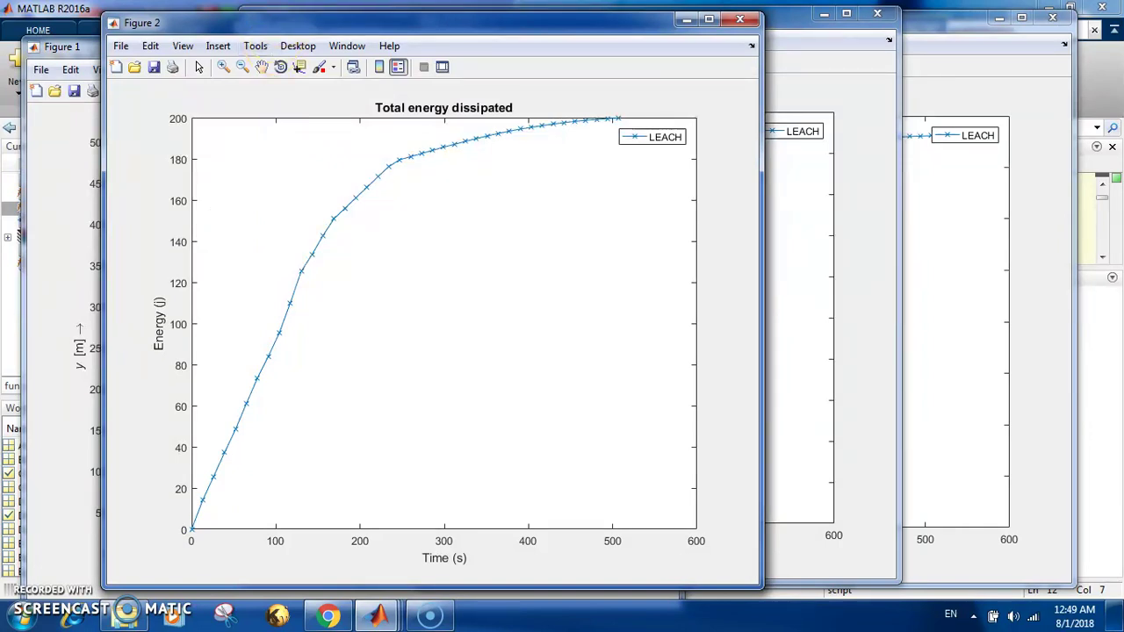
pyautogui.hotkey('alt', 'Tab')
# - Focus the Command Window and enlarge it by dragging the editor divider
pyautogui.click(412, 308)
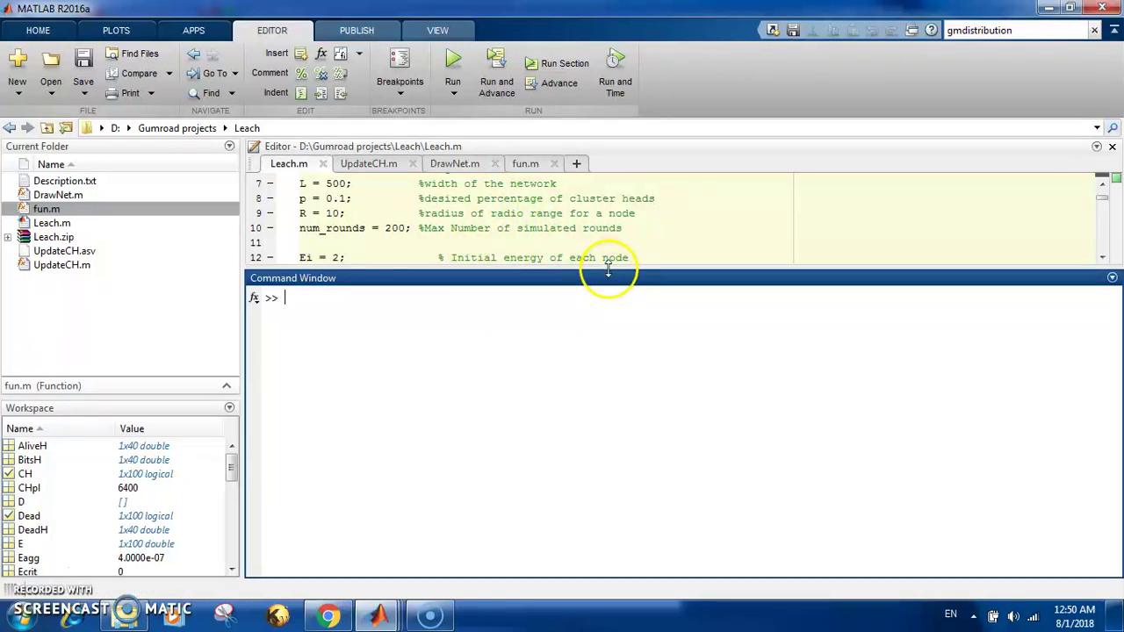
pyautogui.moveTo(608, 268); pyautogui.dragTo(592, 246)
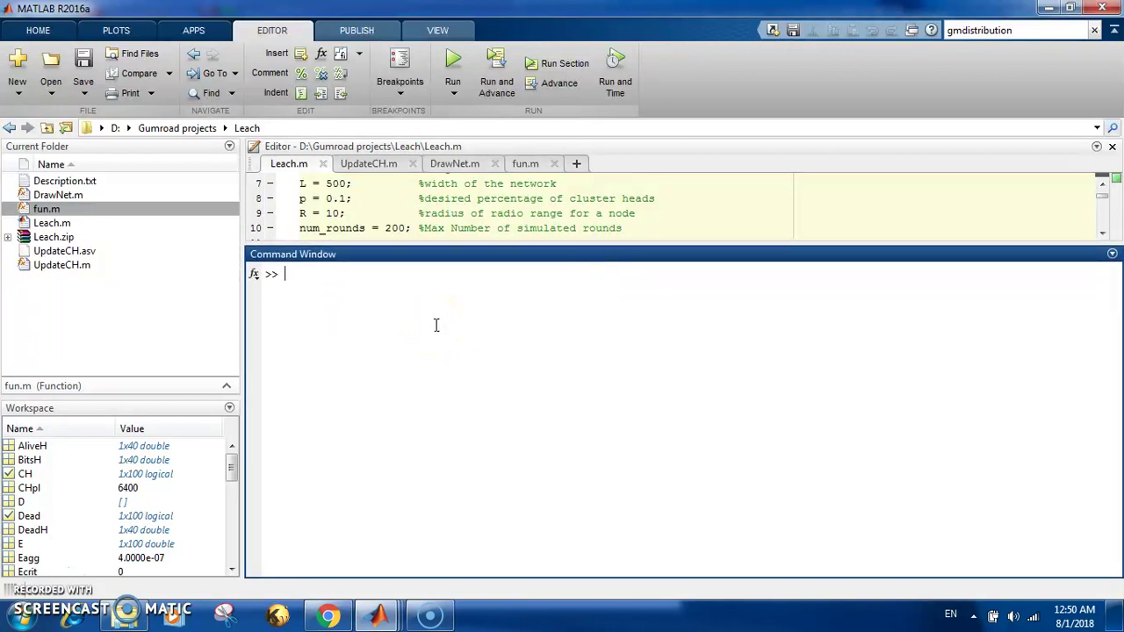
pyautogui.click(348, 278)
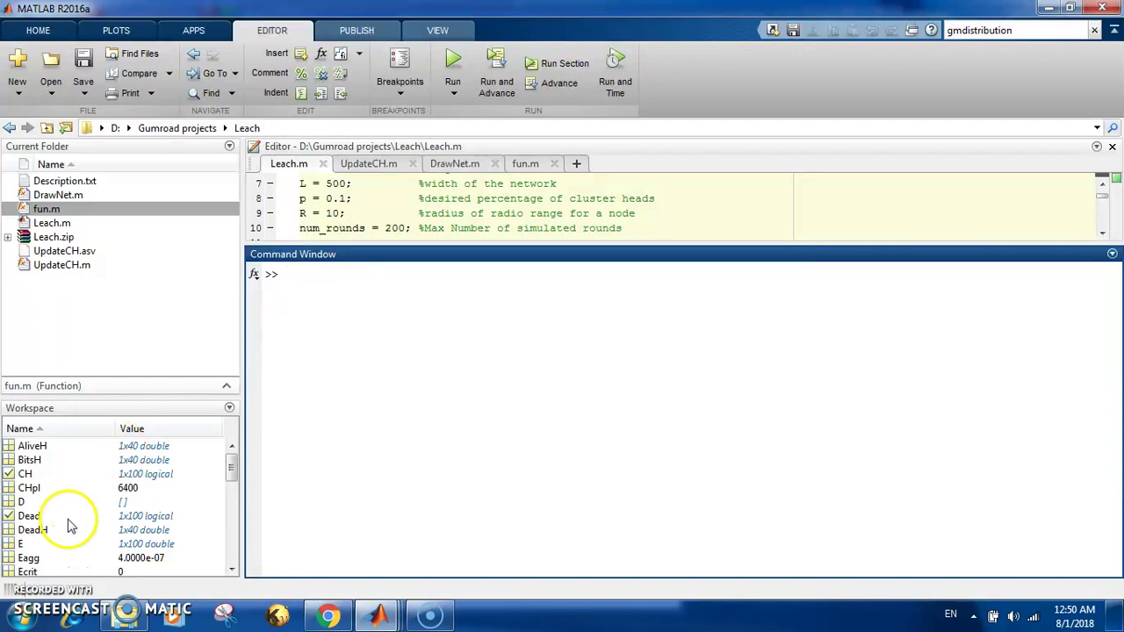